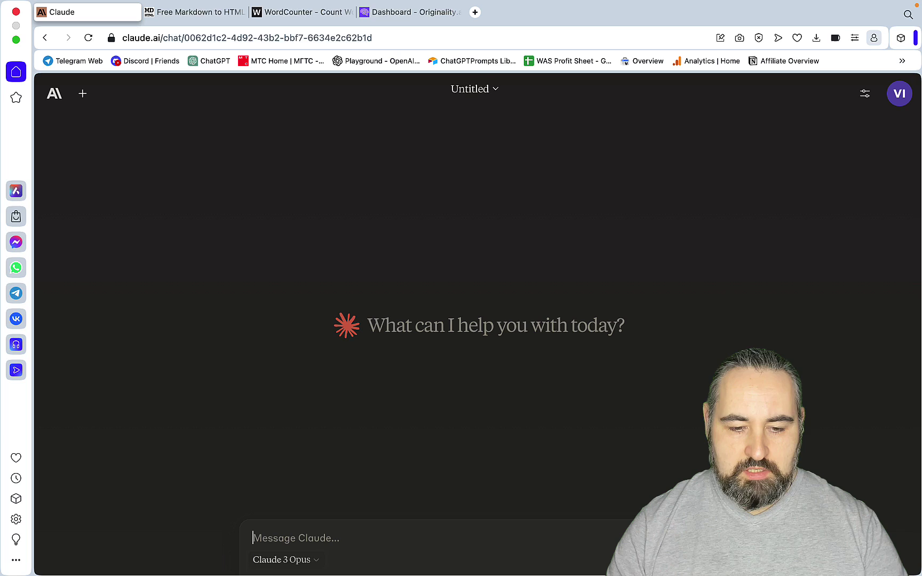
# Paste the ten-question crypto-mining prompt, confirm its 1000-word article length, and send it.
pyautogui.press('super+v')
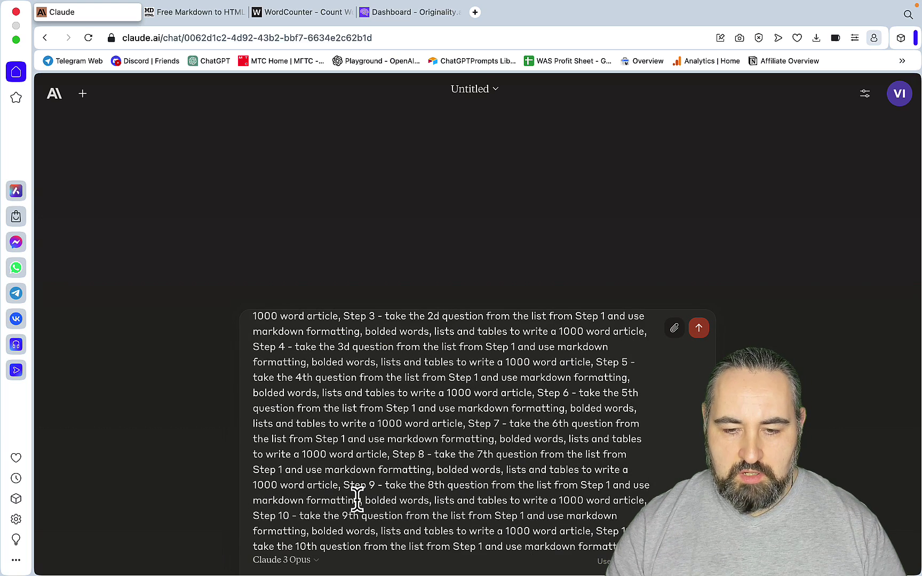
pyautogui.scroll(3, 354, 500)
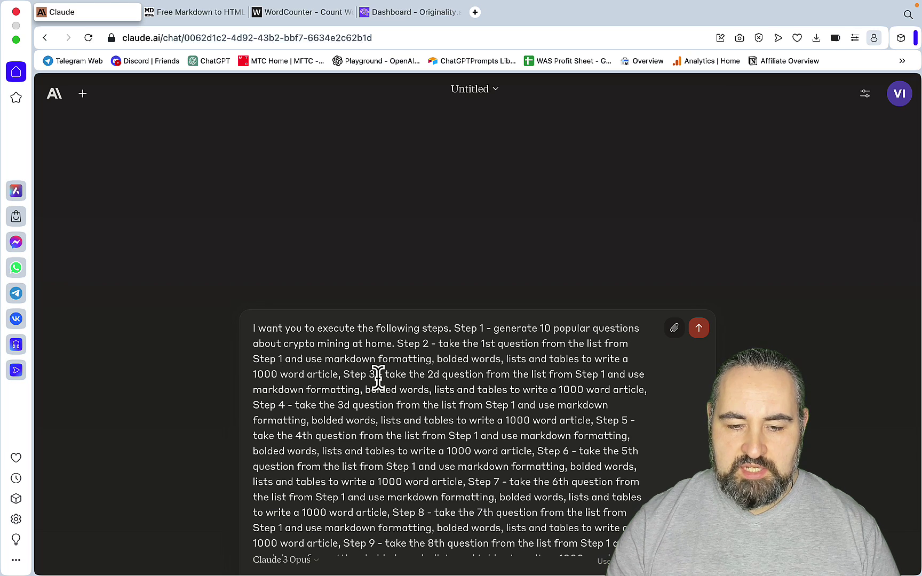
pyautogui.scroll(-5, 400, 460)
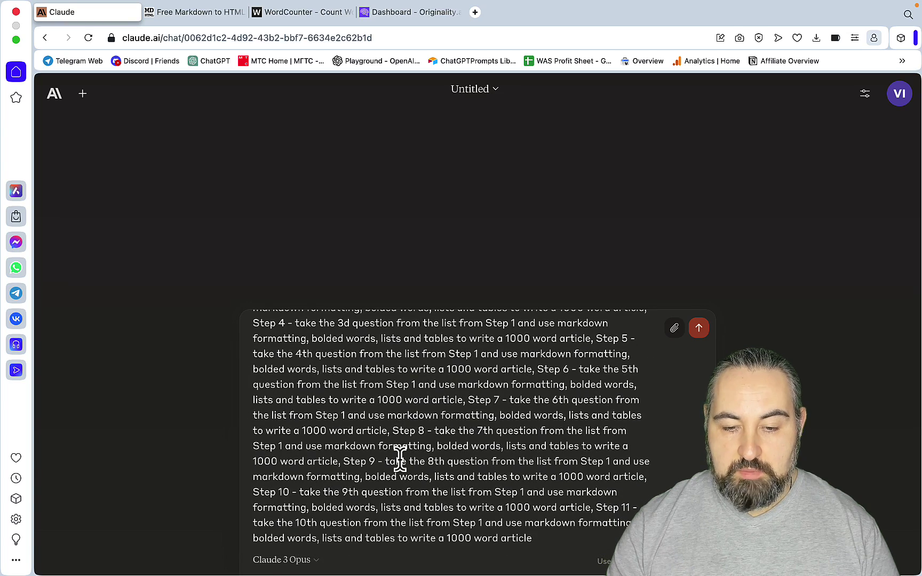
pyautogui.scroll(5, 400, 460)
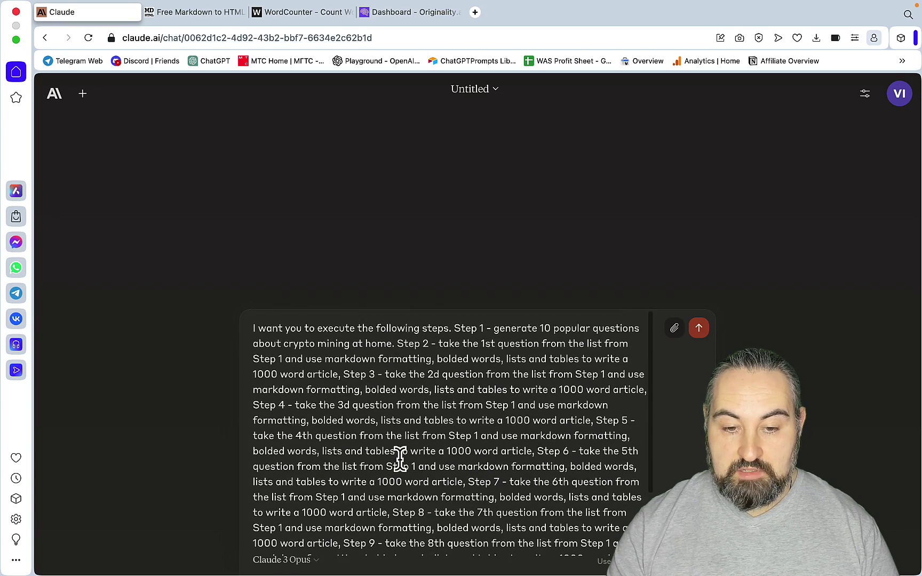
pyautogui.doubleClick(272, 375)
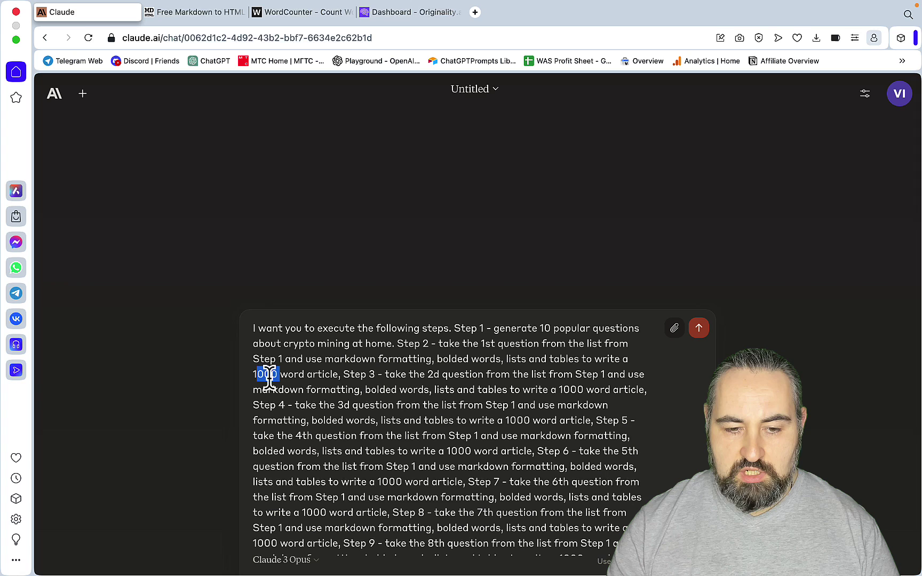
pyautogui.click(285, 373)
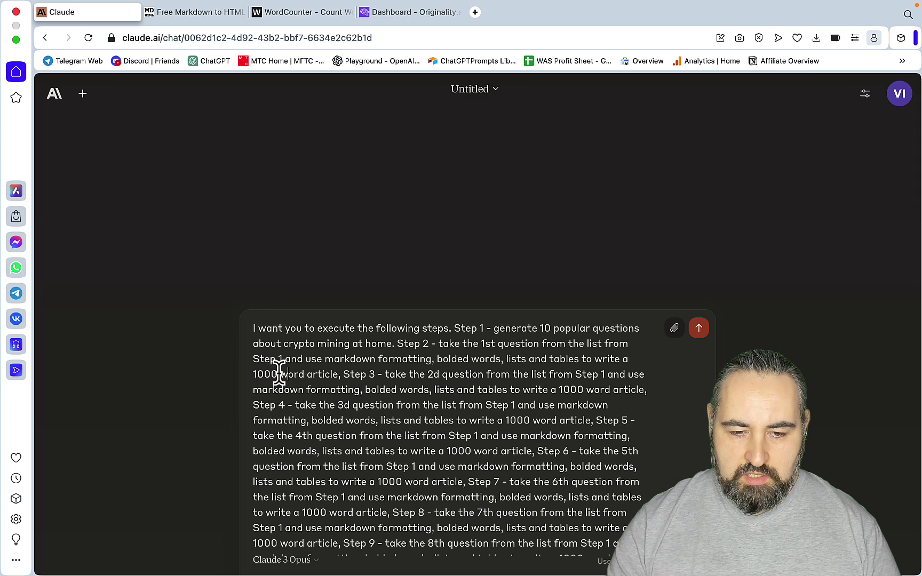
pyautogui.moveTo(278, 374); pyautogui.dragTo(252, 374)
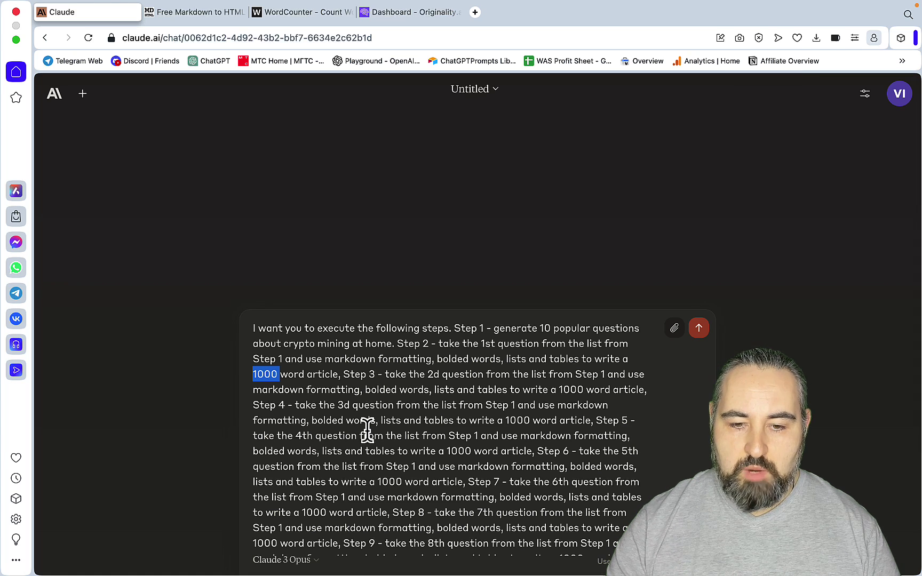
pyautogui.click(698, 329)
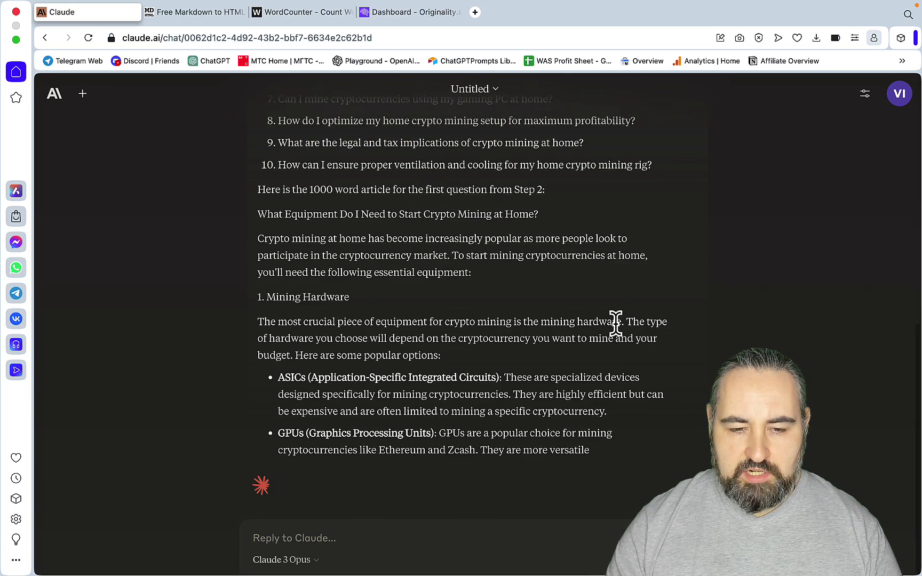
# Review Claude's ten questions and the first equipment article, down to its summary table.
pyautogui.scroll(1, 404, 273)
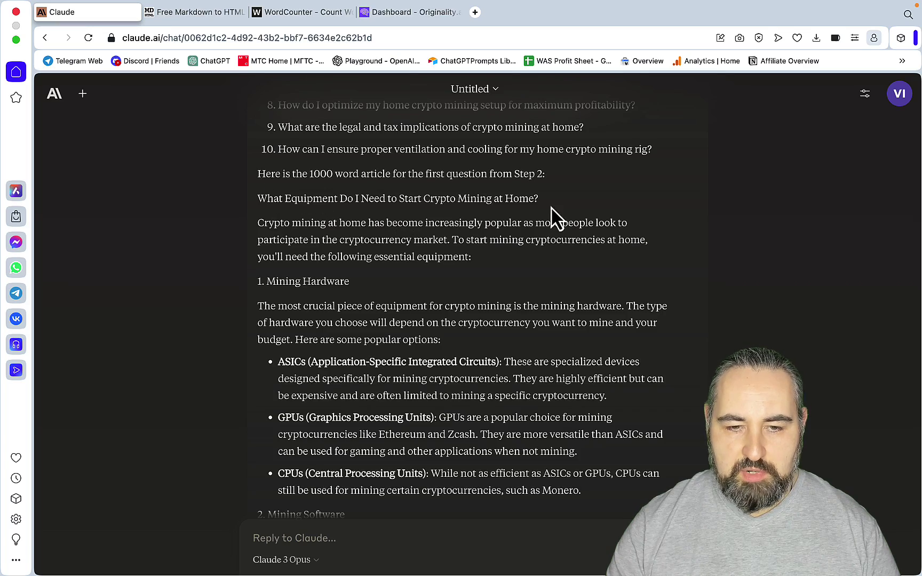
pyautogui.scroll(10, 551, 213)
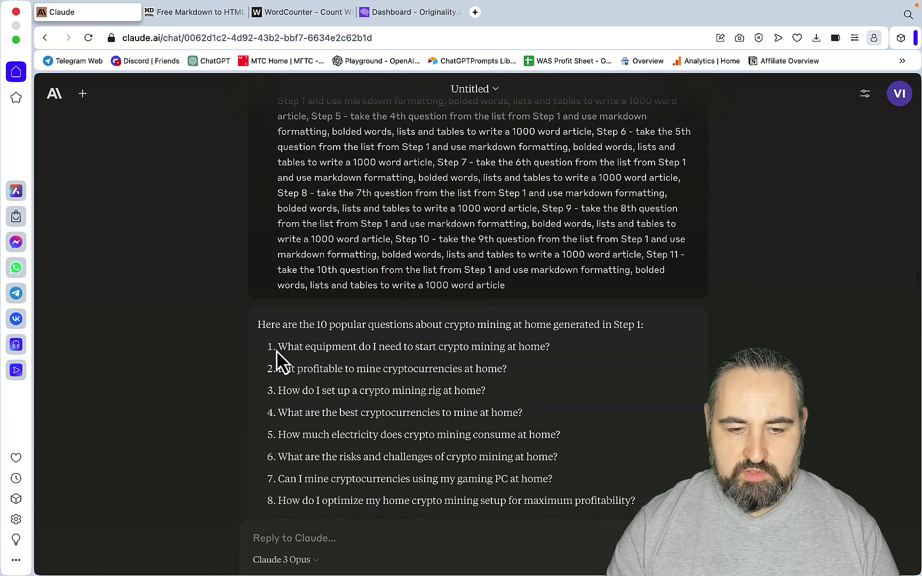
pyautogui.scroll(-10, 533, 348)
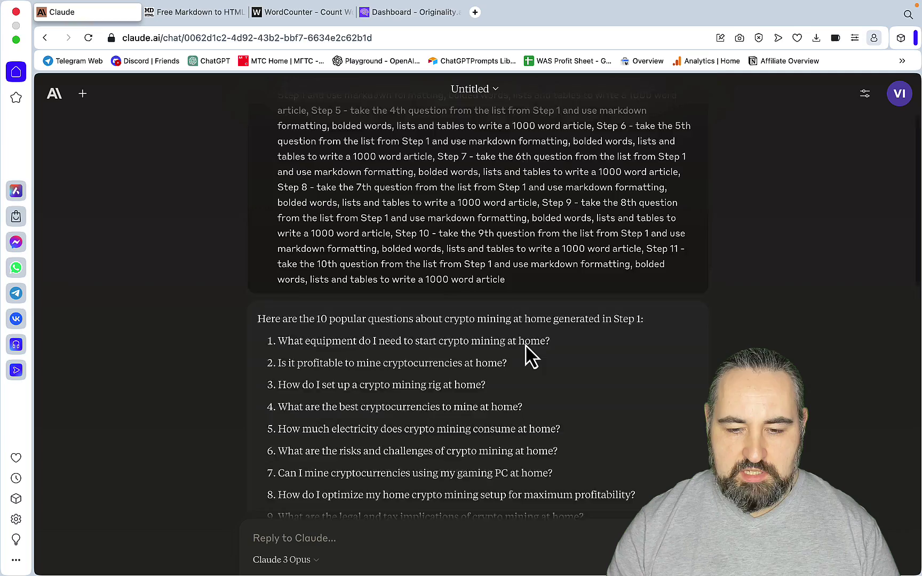
pyautogui.scroll(-8, 525, 341)
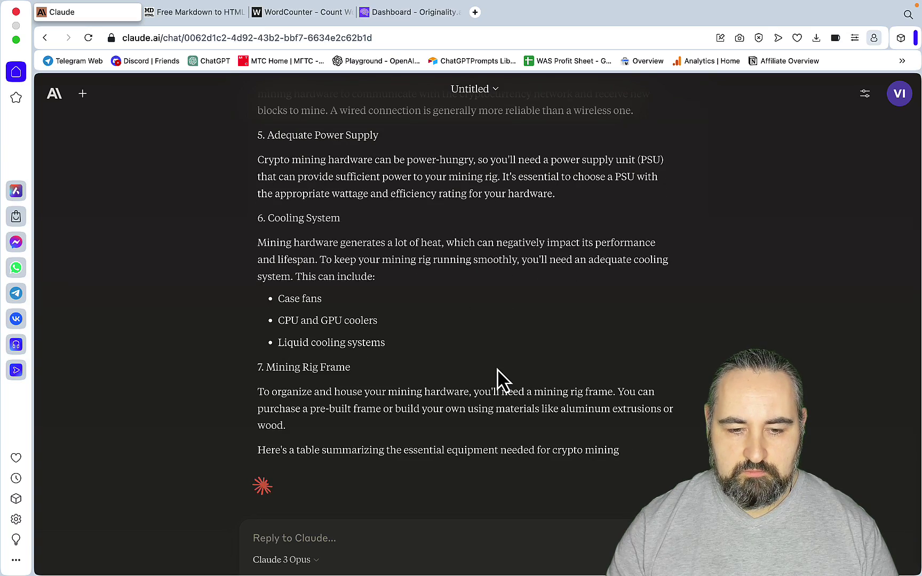
pyautogui.scroll(10, 499, 376)
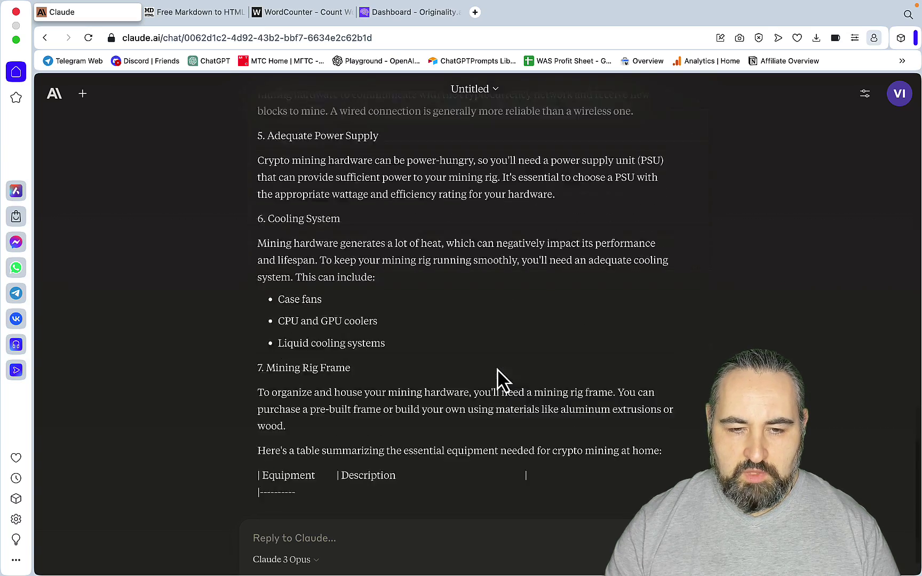
pyautogui.scroll(5, 499, 376)
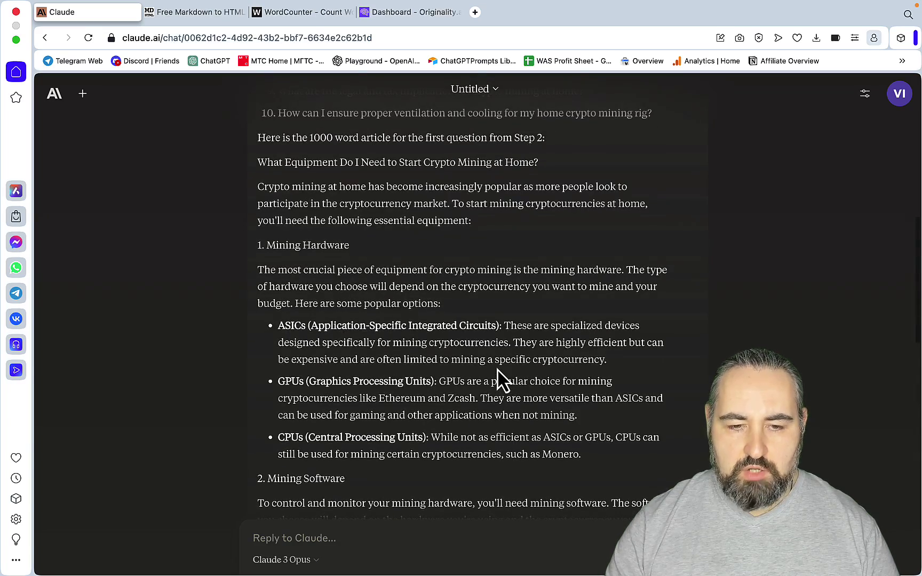
pyautogui.scroll(1, 499, 376)
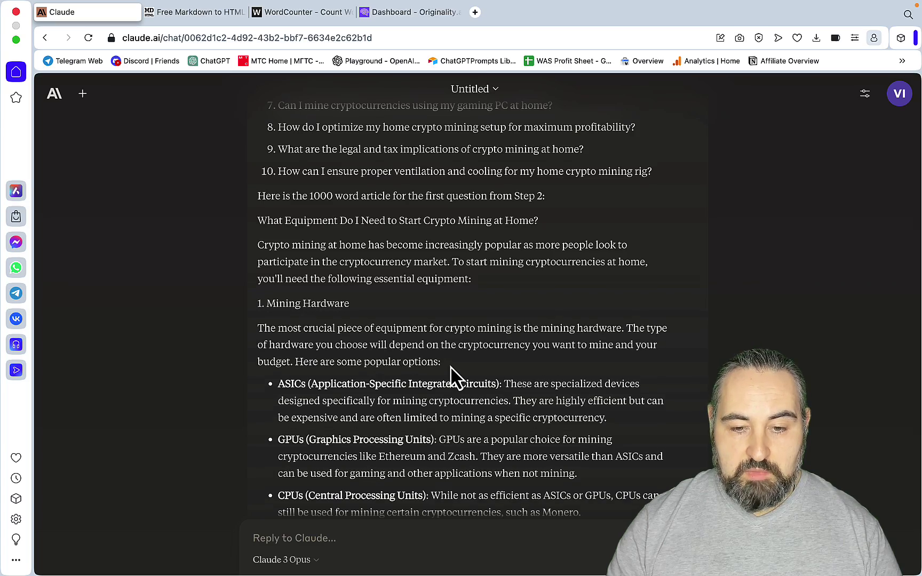
pyautogui.scroll(-8, 457, 376)
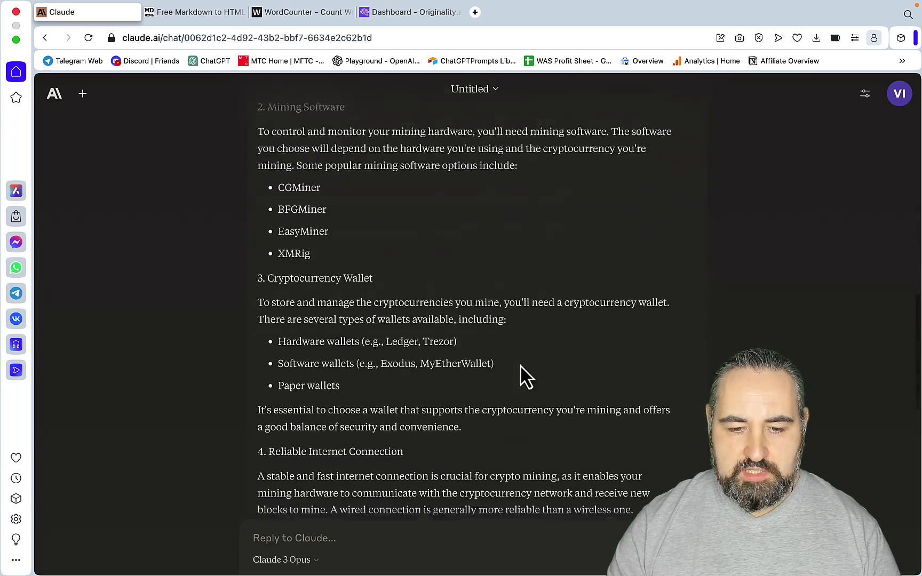
pyautogui.scroll(-13, 525, 376)
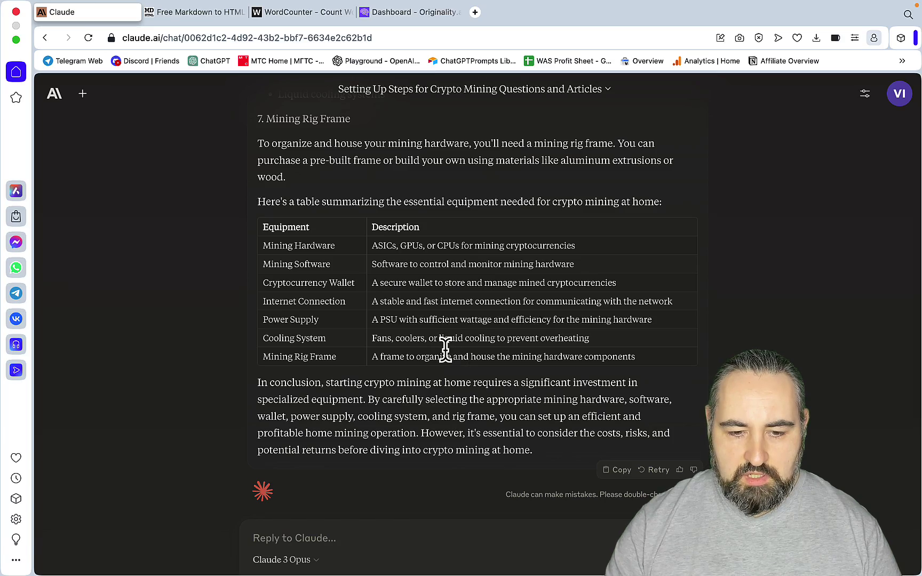
pyautogui.scroll(15, 418, 391)
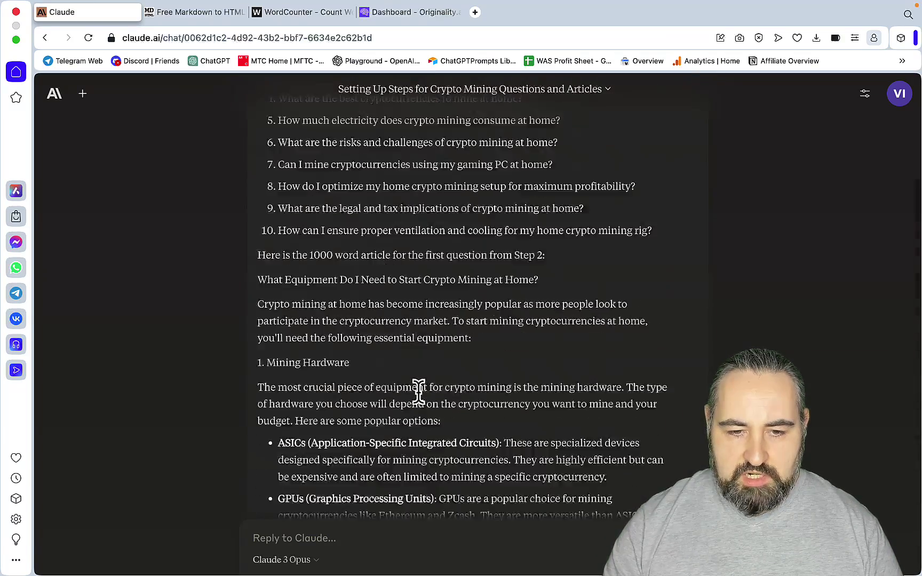
pyautogui.scroll(3, 419, 393)
pyautogui.scroll(-15, 418, 398)
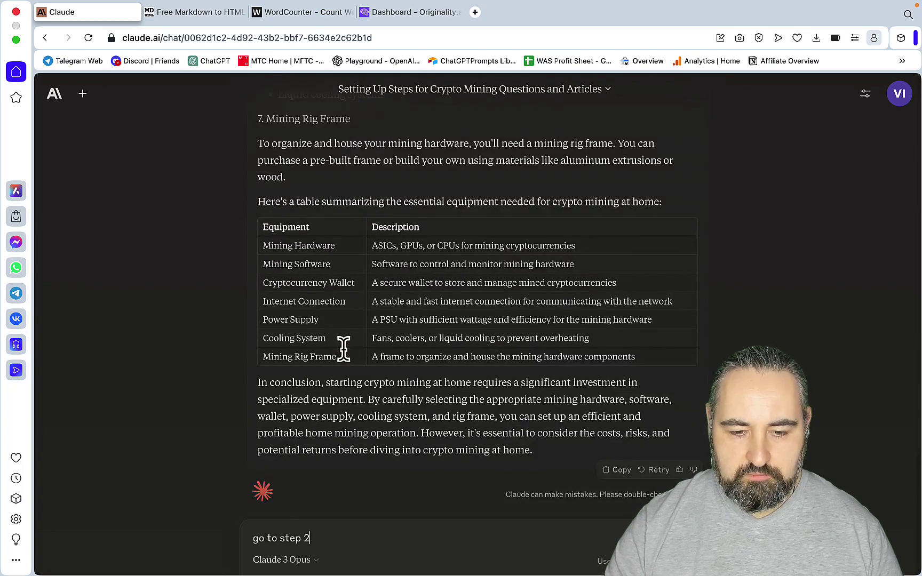
# Send 'go to step 2' to continue the articles, then select the reply text for copying.
pyautogui.press('Return')
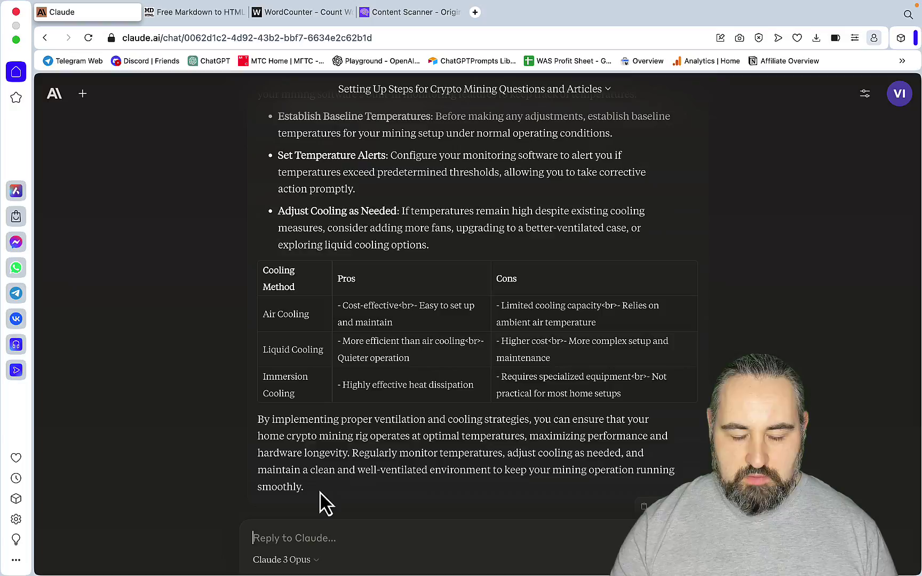
pyautogui.moveTo(320, 491); pyautogui.dragTo(274, 6)
pyautogui.click(255, 386)
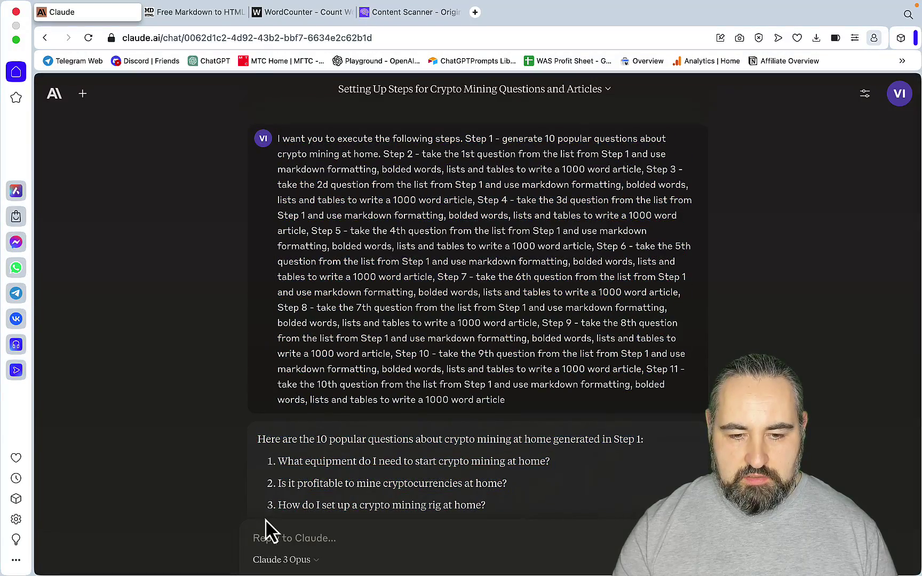
pyautogui.scroll(-3, 261, 560)
pyautogui.moveTo(283, 559); pyautogui.dragTo(258, 195)
# In WordCounter, confirm the pasted articles total 7,228 words and 47,928 characters.
pyautogui.hotkey('ctrl', 'Tab')
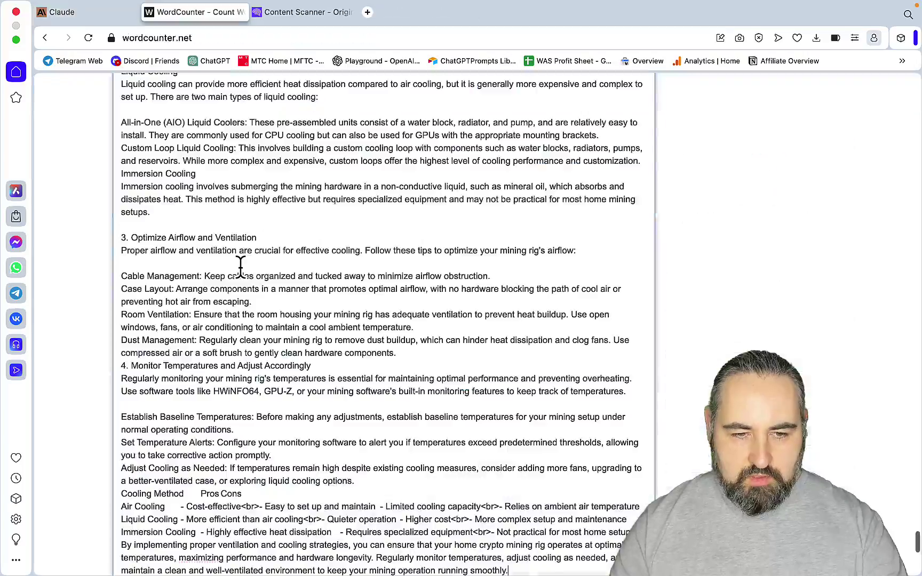
pyautogui.scroll(20, 241, 265)
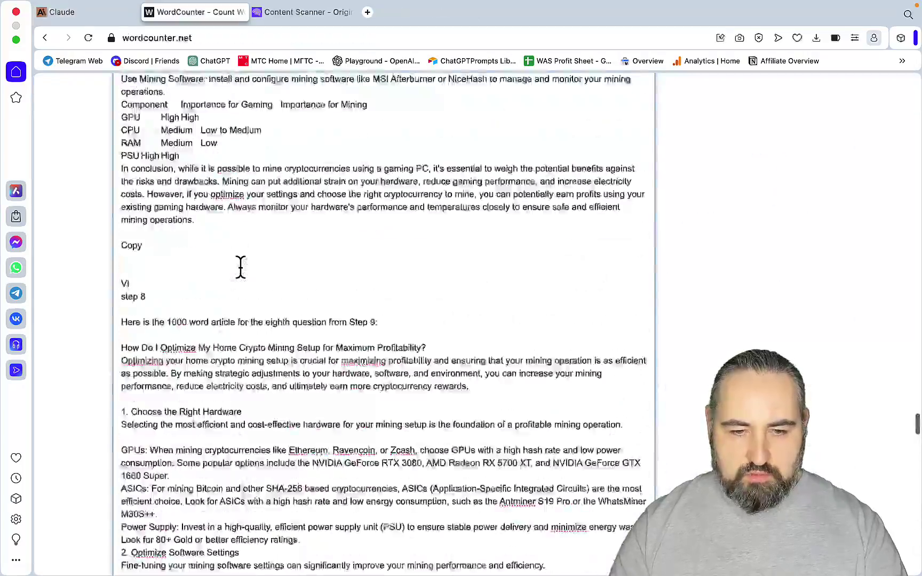
pyautogui.scroll(-15, 240, 265)
pyautogui.scroll(15, 240, 265)
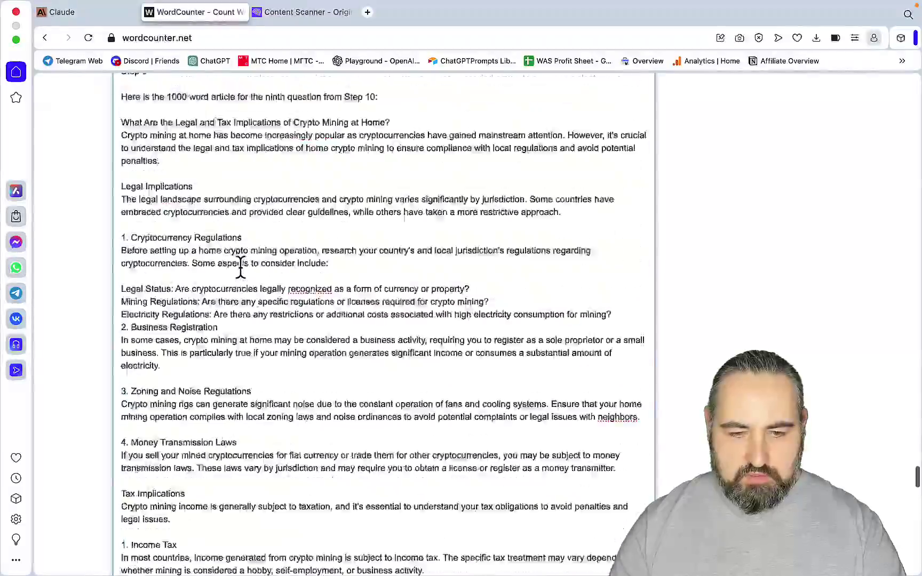
pyautogui.scroll(20, 240, 265)
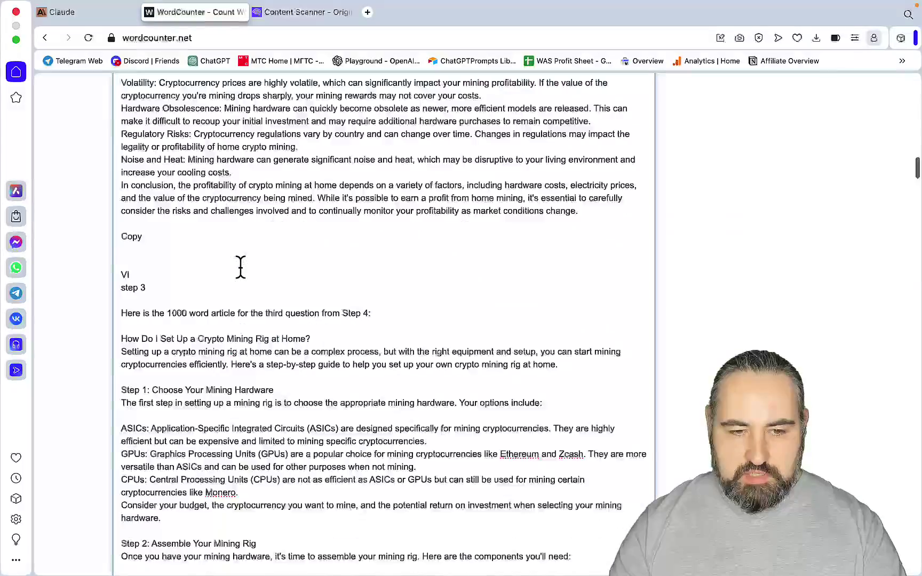
pyautogui.scroll(15, 240, 265)
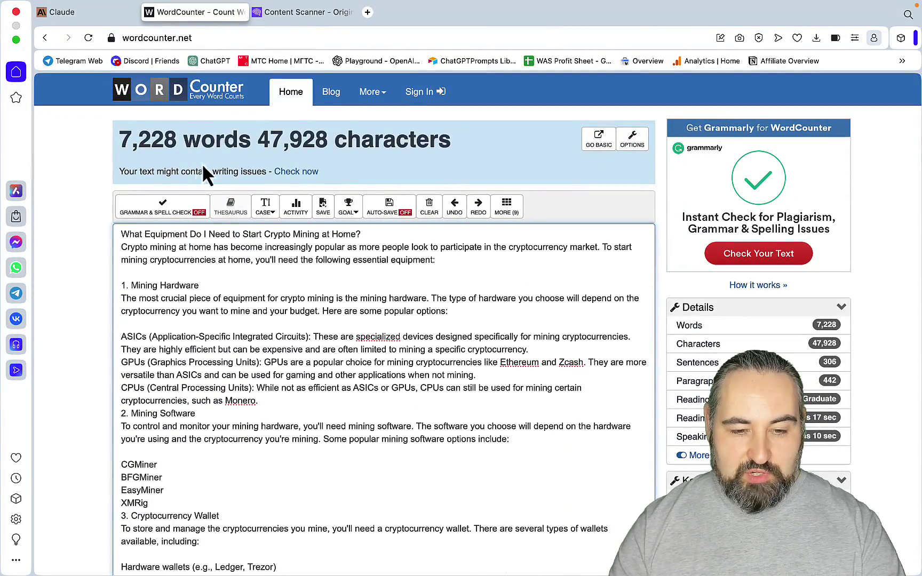
pyautogui.scroll(-20, 229, 286)
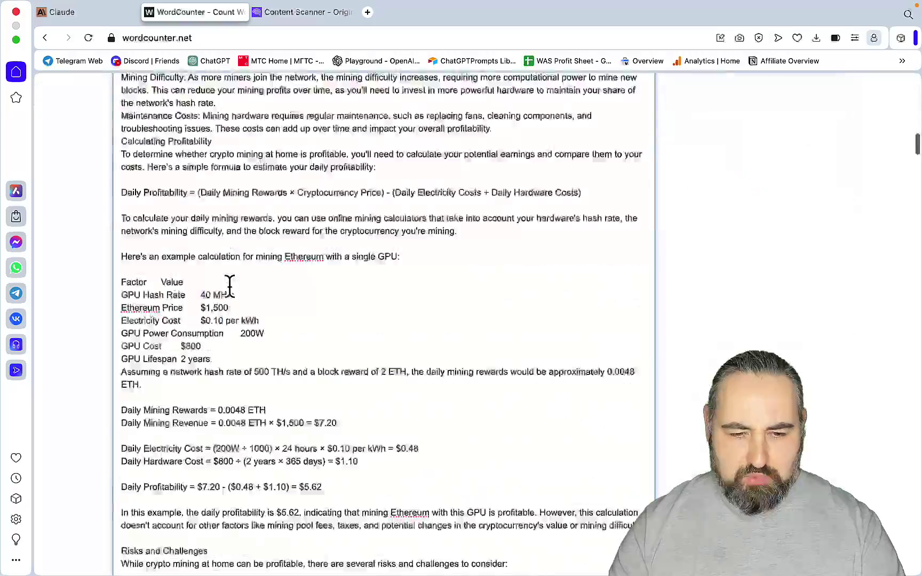
pyautogui.scroll(-20, 229, 287)
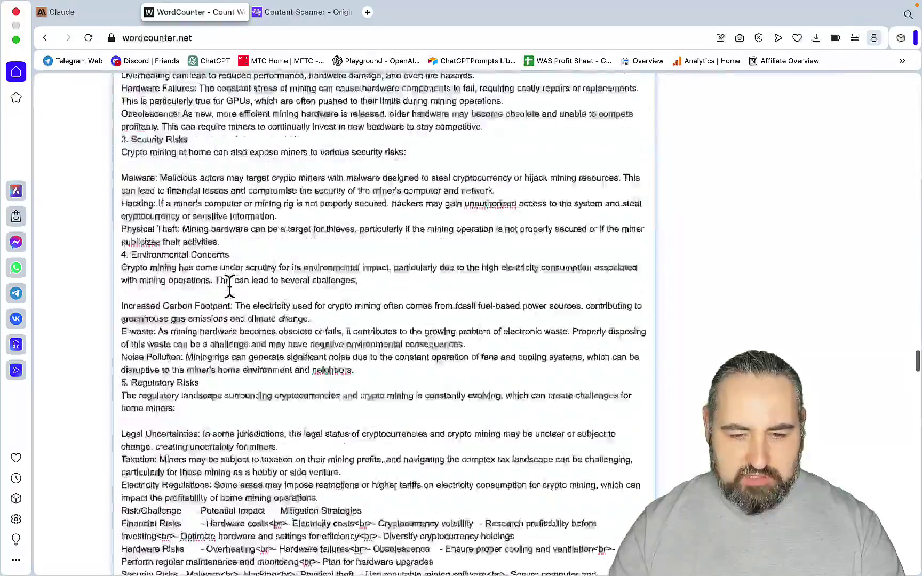
pyautogui.scroll(-5, 229, 286)
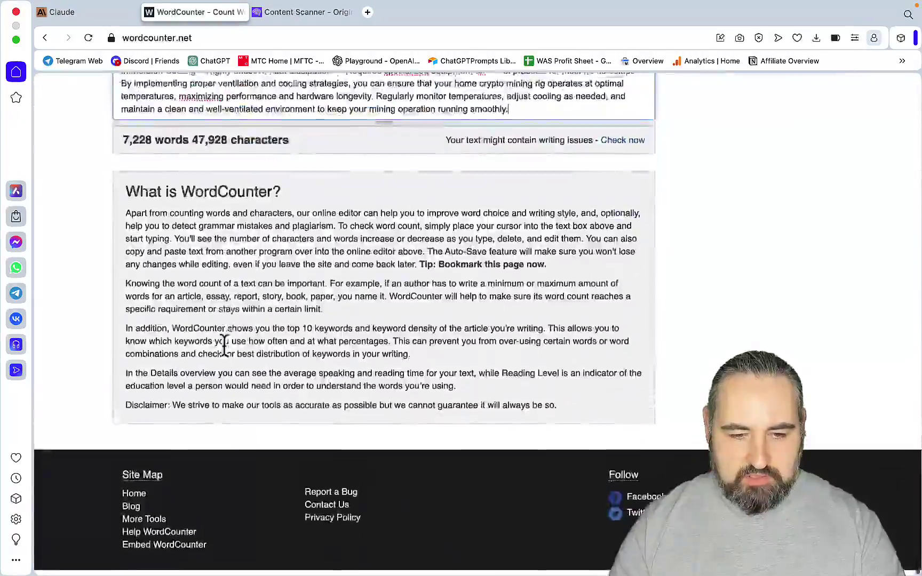
pyautogui.scroll(6, 213, 436)
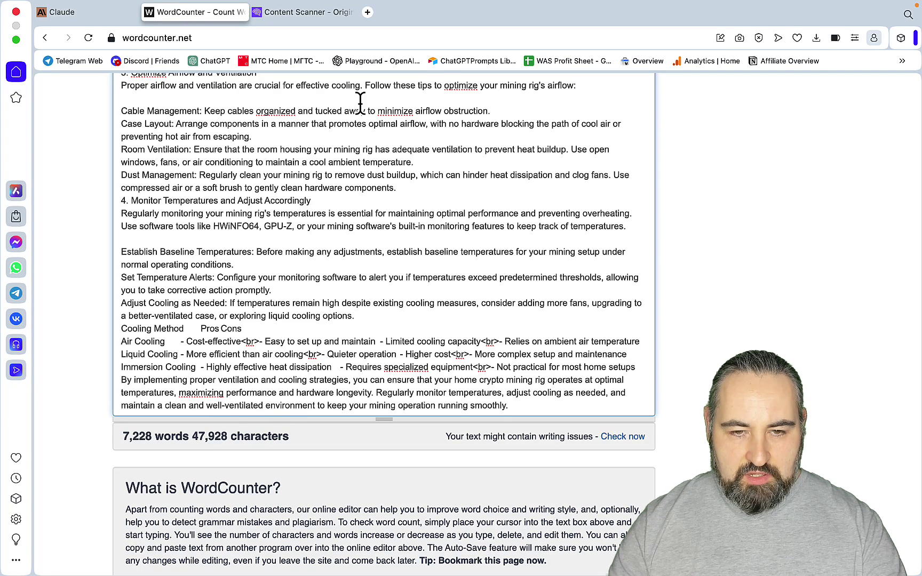
# Paste the 6,670-word article text into Originality.ai and scan it, scoring 100% AI.
pyautogui.click(304, 13)
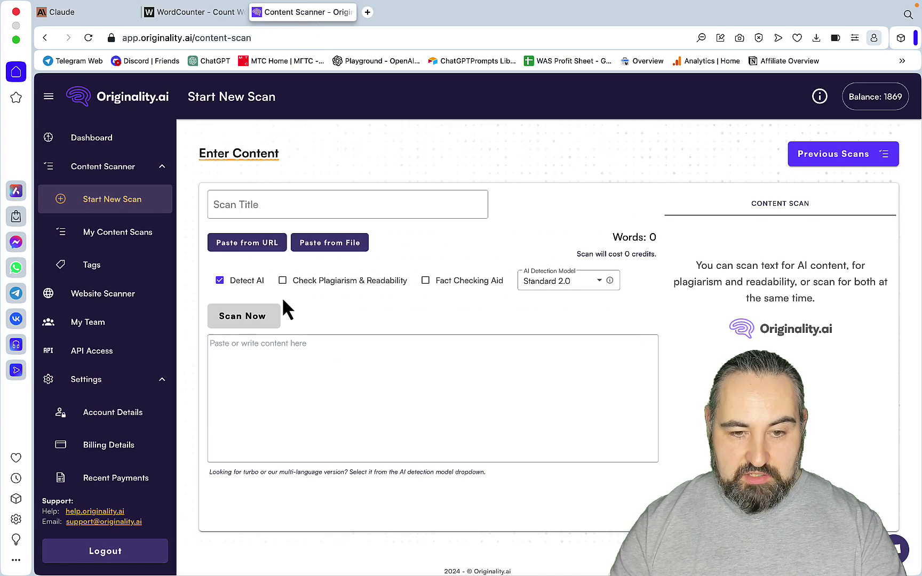
pyautogui.click(275, 367)
pyautogui.press('super+v')
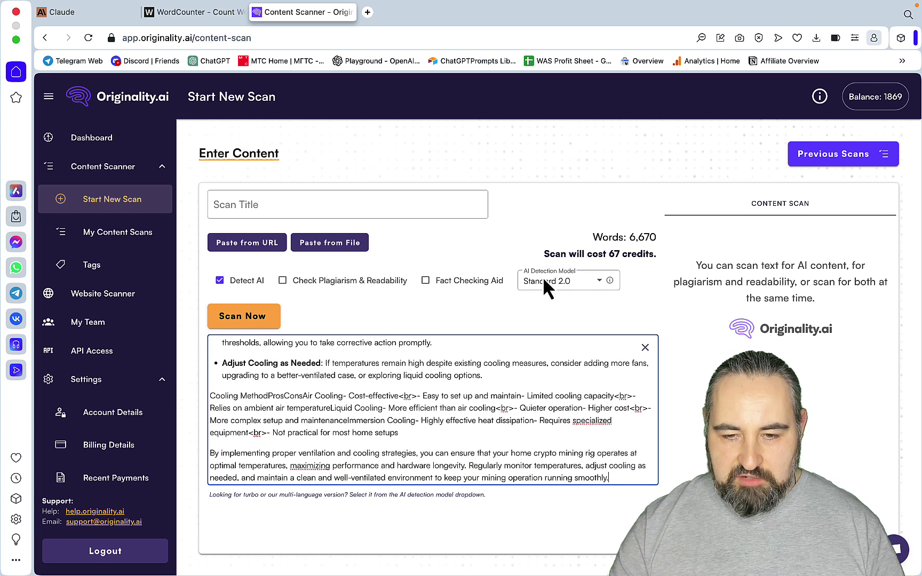
pyautogui.click(243, 316)
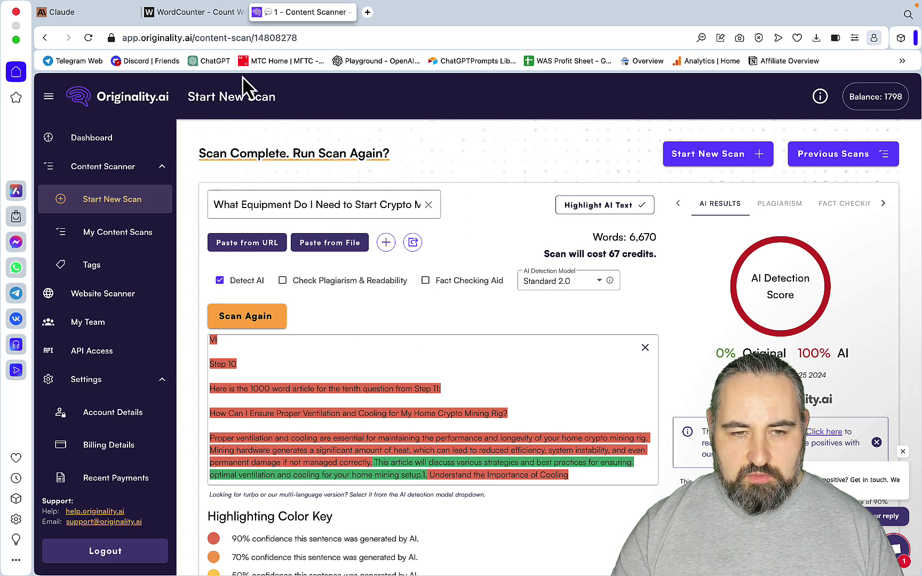
# Go back to the Claude chat and read down through the articles to the Step 9 tax section.
pyautogui.click(194, 16)
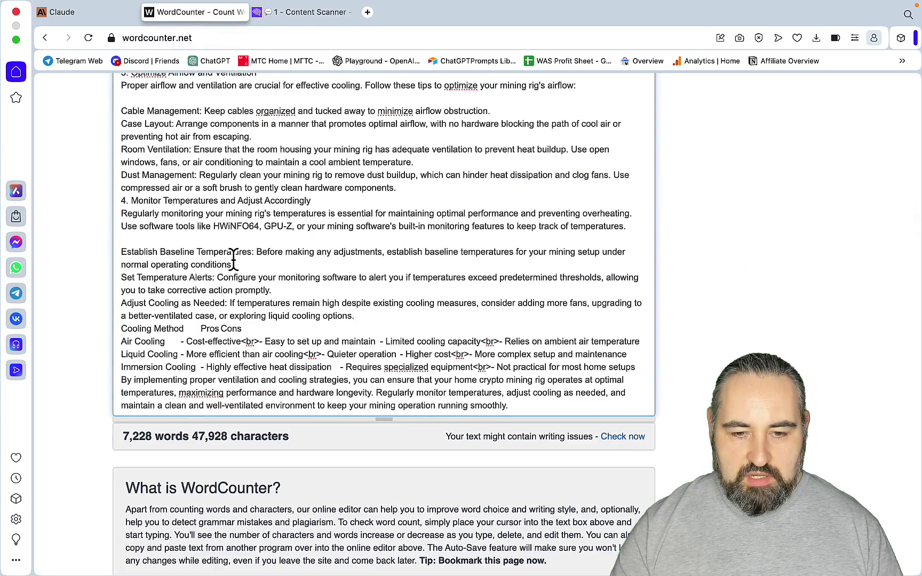
pyautogui.click(120, 19)
pyautogui.scroll(10, 288, 325)
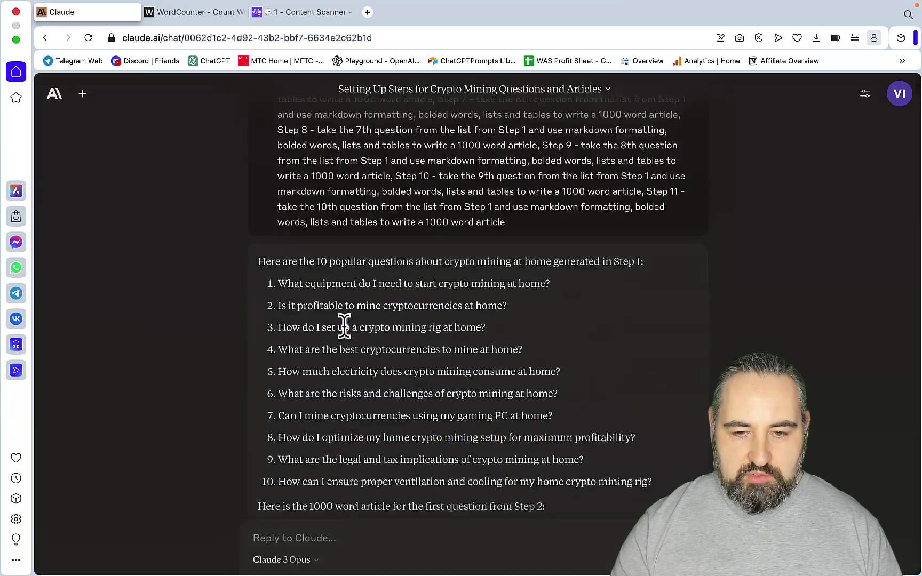
pyautogui.scroll(-20, 717, 367)
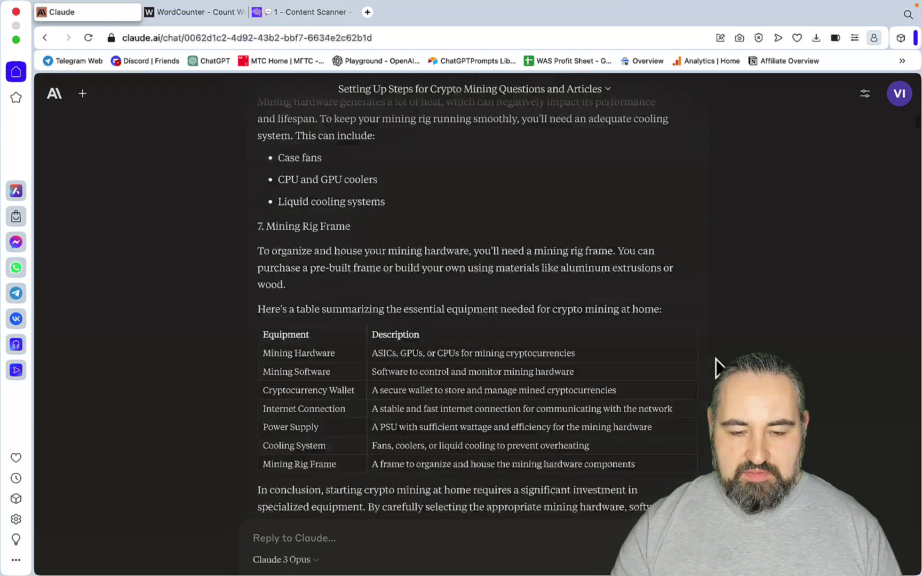
pyautogui.scroll(-20, 717, 367)
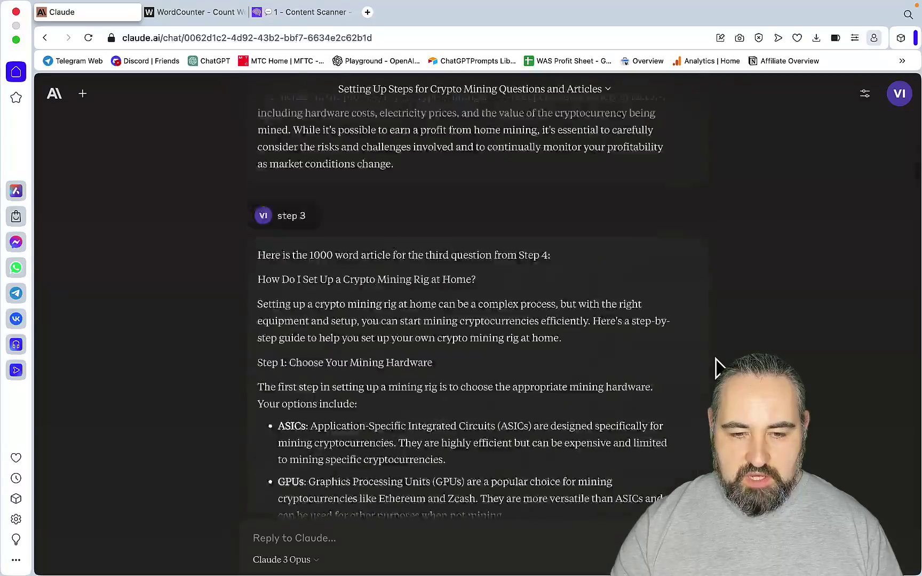
pyautogui.scroll(-20, 718, 367)
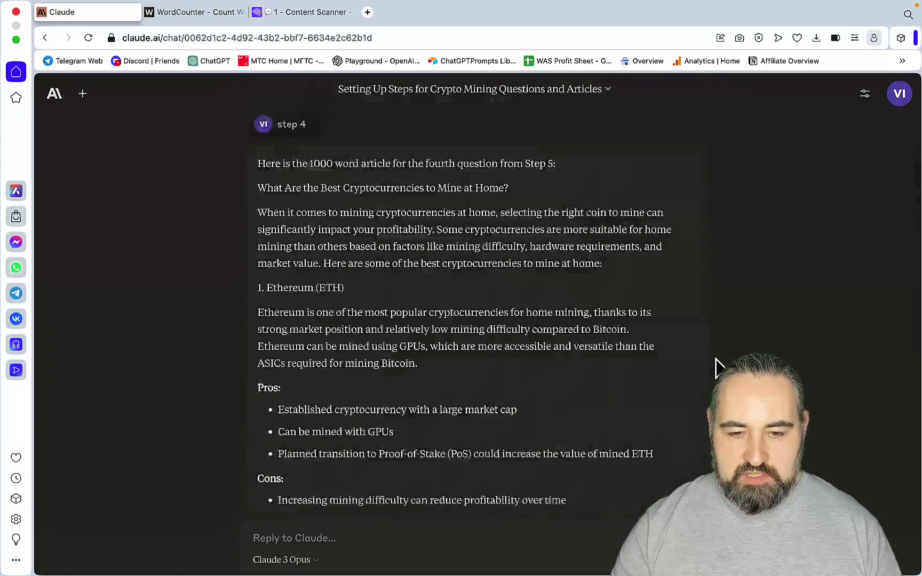
pyautogui.scroll(-20, 717, 367)
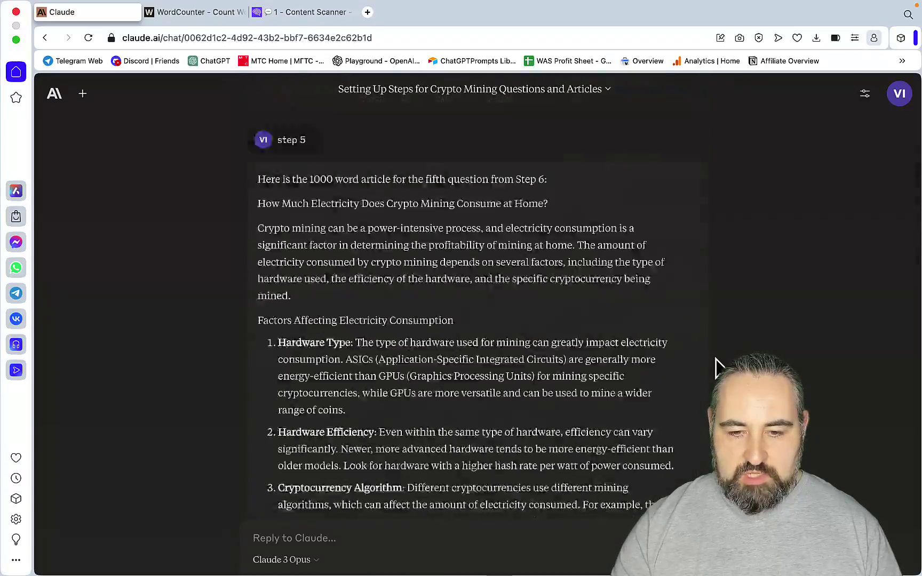
pyautogui.scroll(-20, 717, 367)
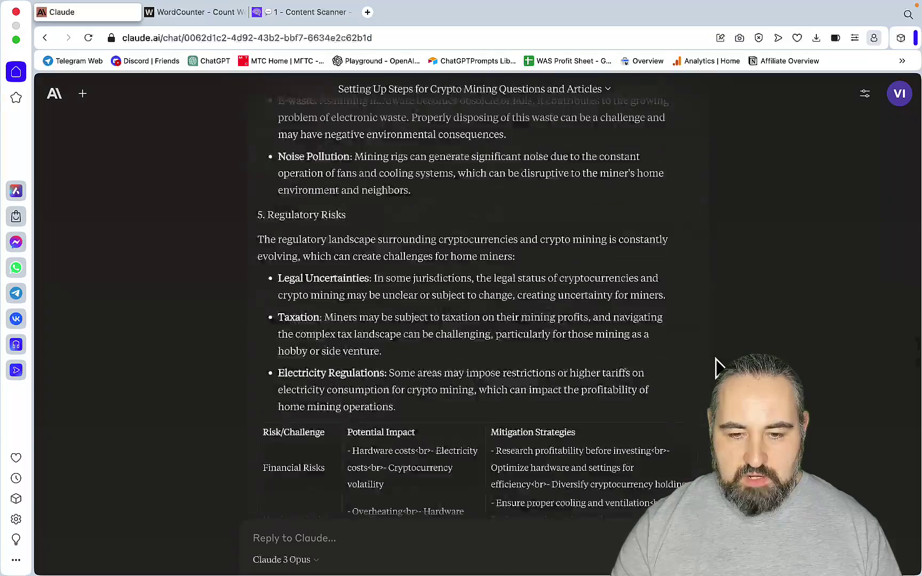
pyautogui.scroll(-20, 717, 367)
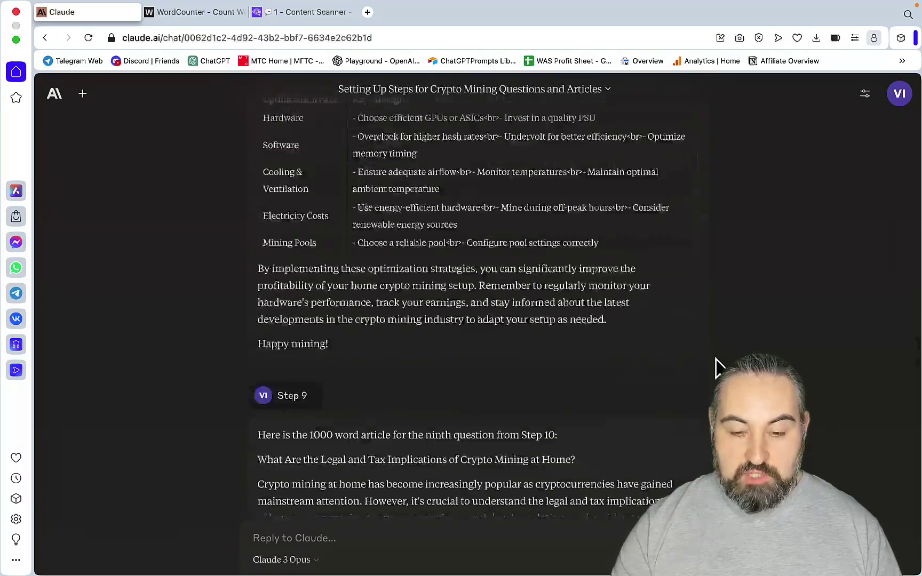
pyautogui.scroll(-2, 717, 367)
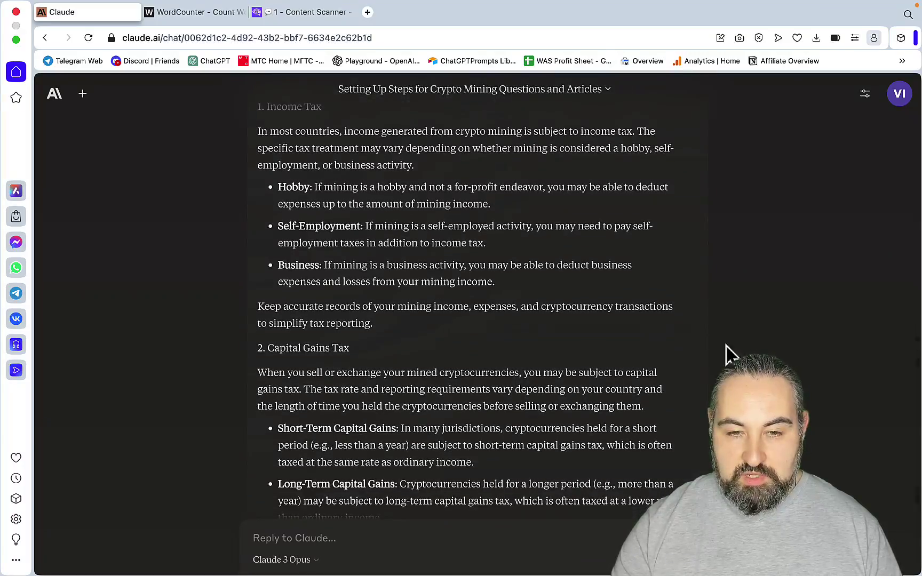